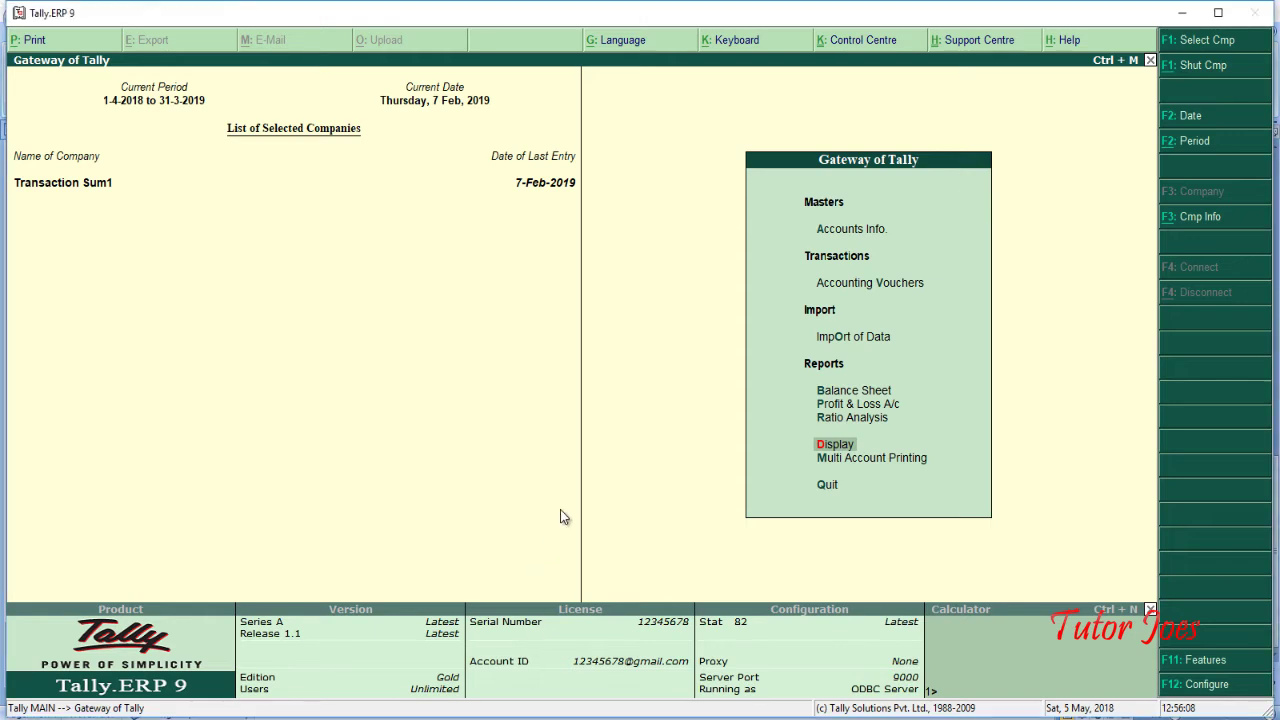
Open the Day Book report from the Display menu
{"action": "key", "text": "Return"}
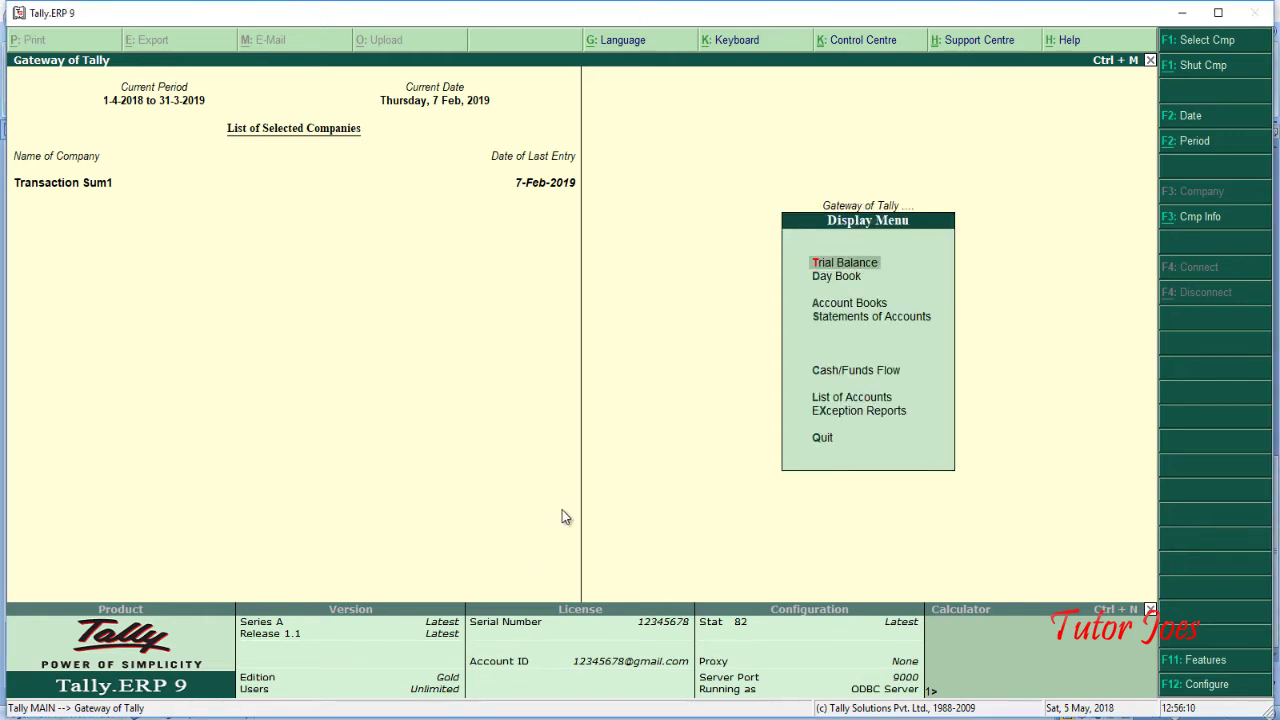
{"action": "key", "text": "Down"}
{"action": "key", "text": "Return"}
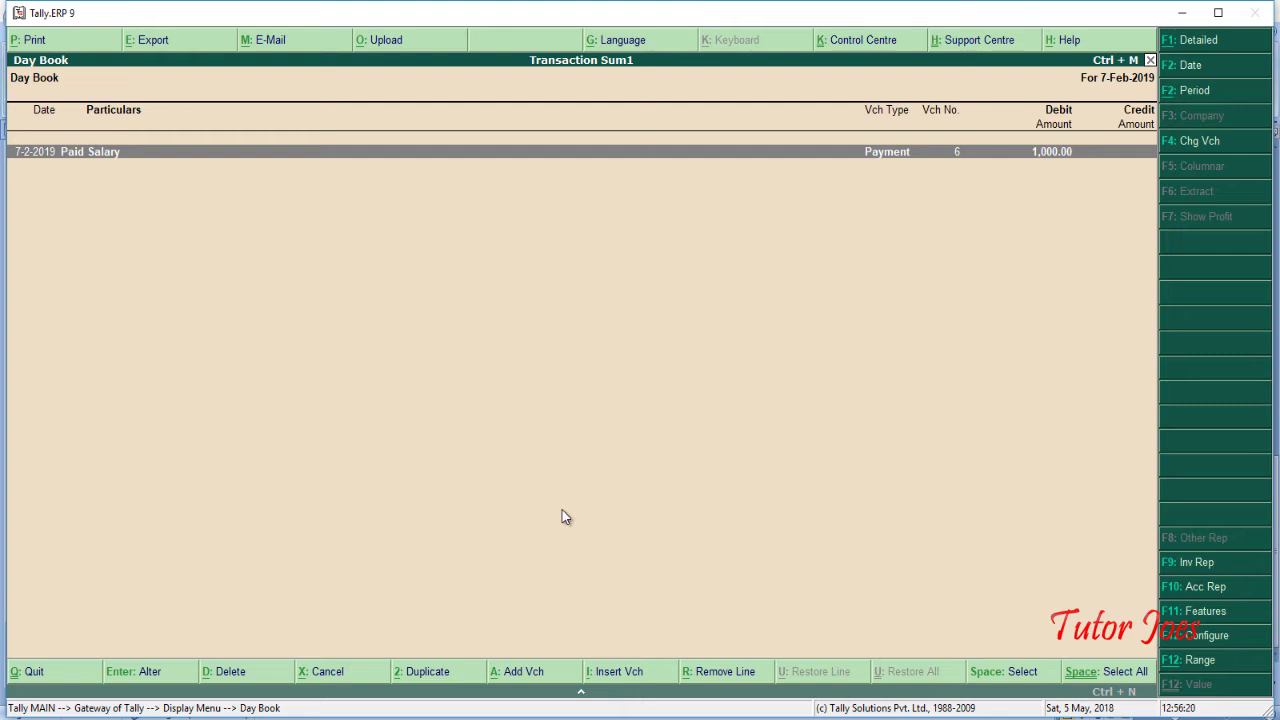
Set the Day Book period from 1.4.2018 to 31.3 using Alt+F2
{"action": "key", "text": "alt+space"}
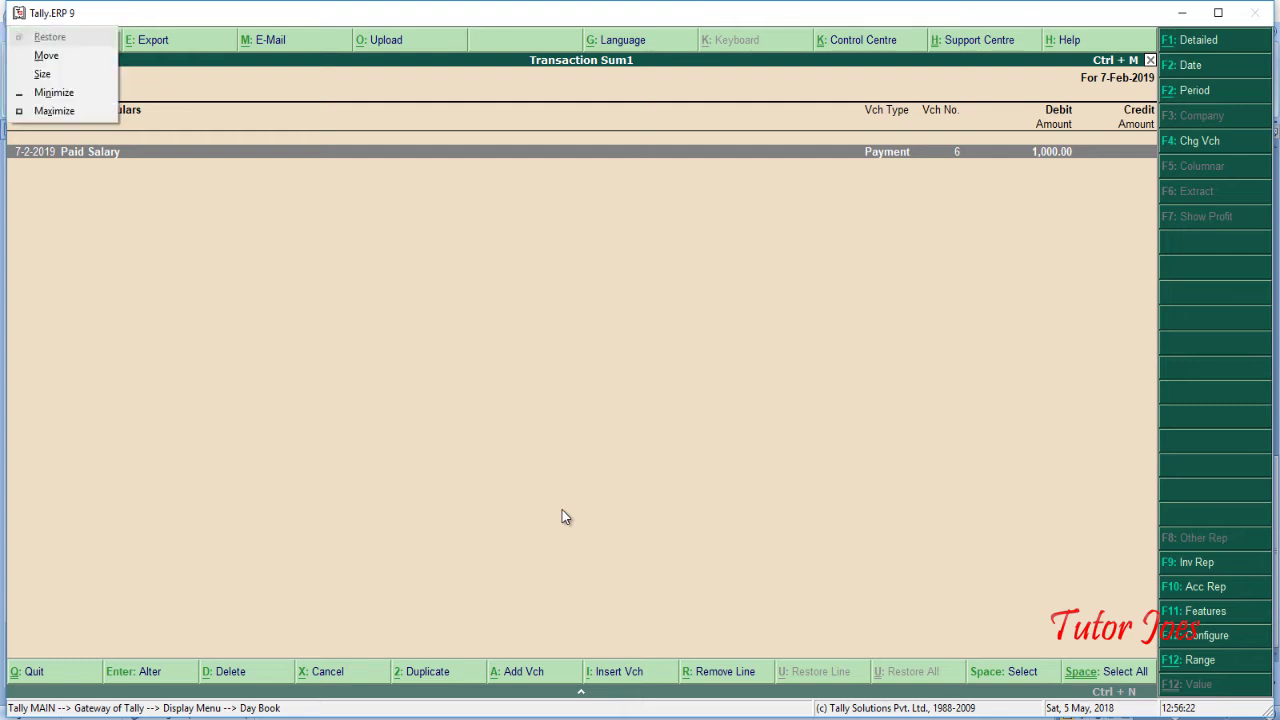
{"action": "key", "text": "Escape"}
{"action": "key", "text": "alt+F2"}
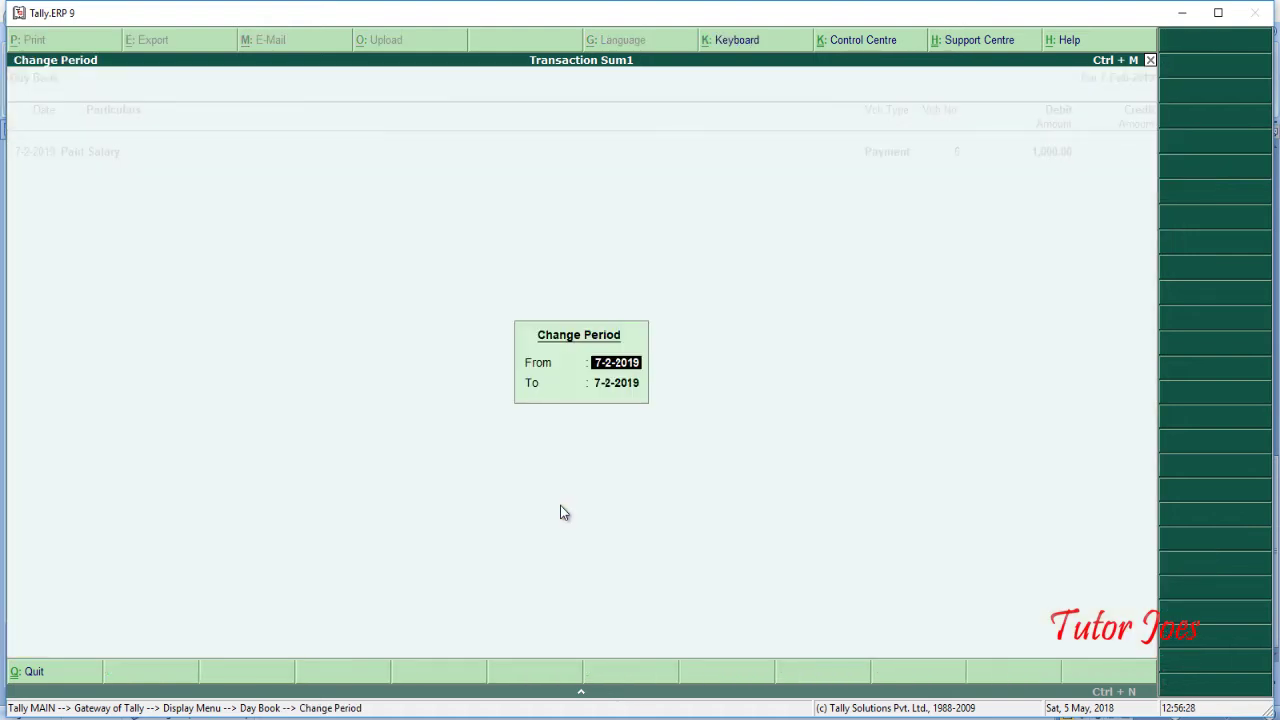
{"action": "type", "text": "1"}
{"action": "type", "text": ".4.2018"}
{"action": "key", "text": "Return"}
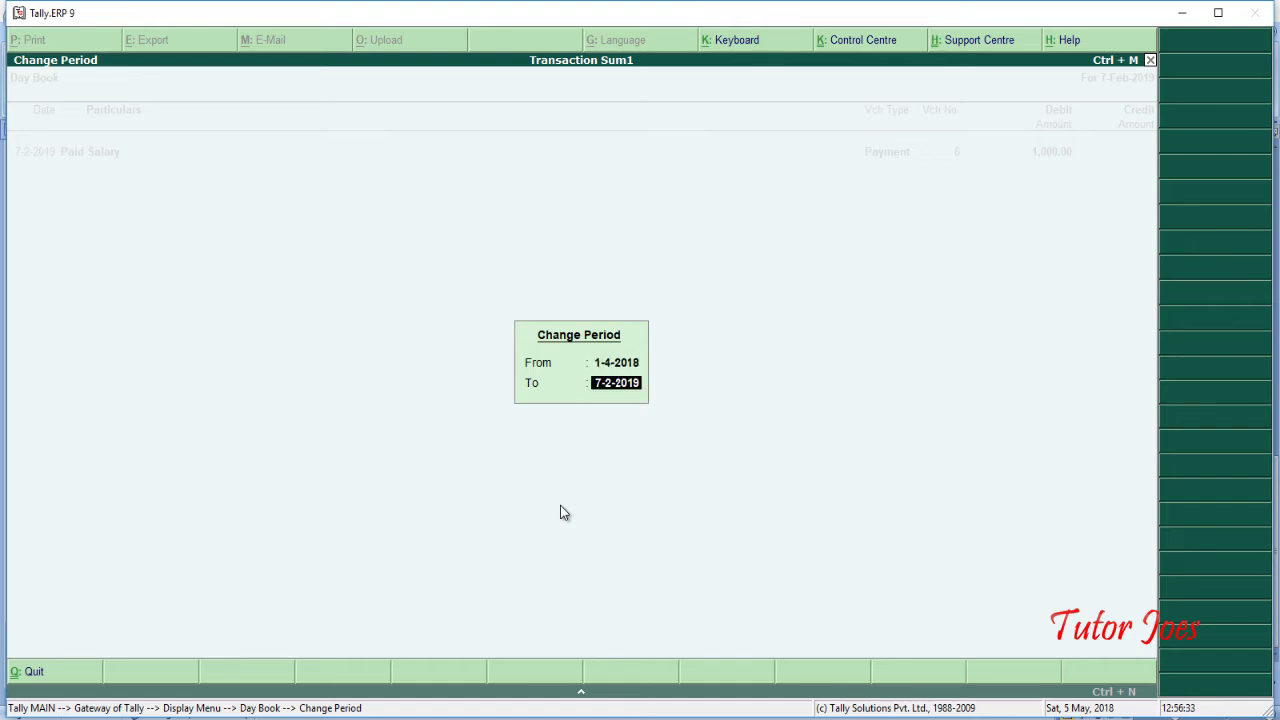
{"action": "type", "text": "31.3"}
Apply the 1-Apr-2018 to 31-Mar-2019 period, review the vouchers, then close the Day Book
{"action": "key", "text": "Return"}
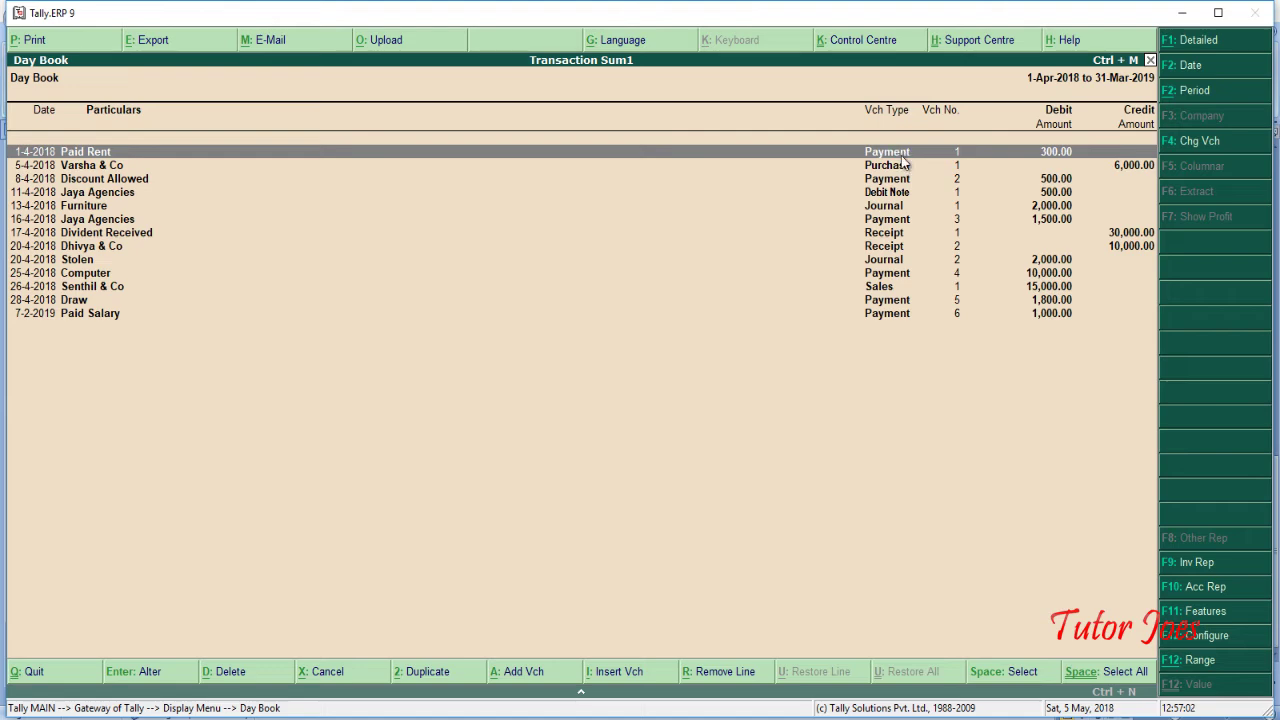
{"action": "key", "text": "Escape"}
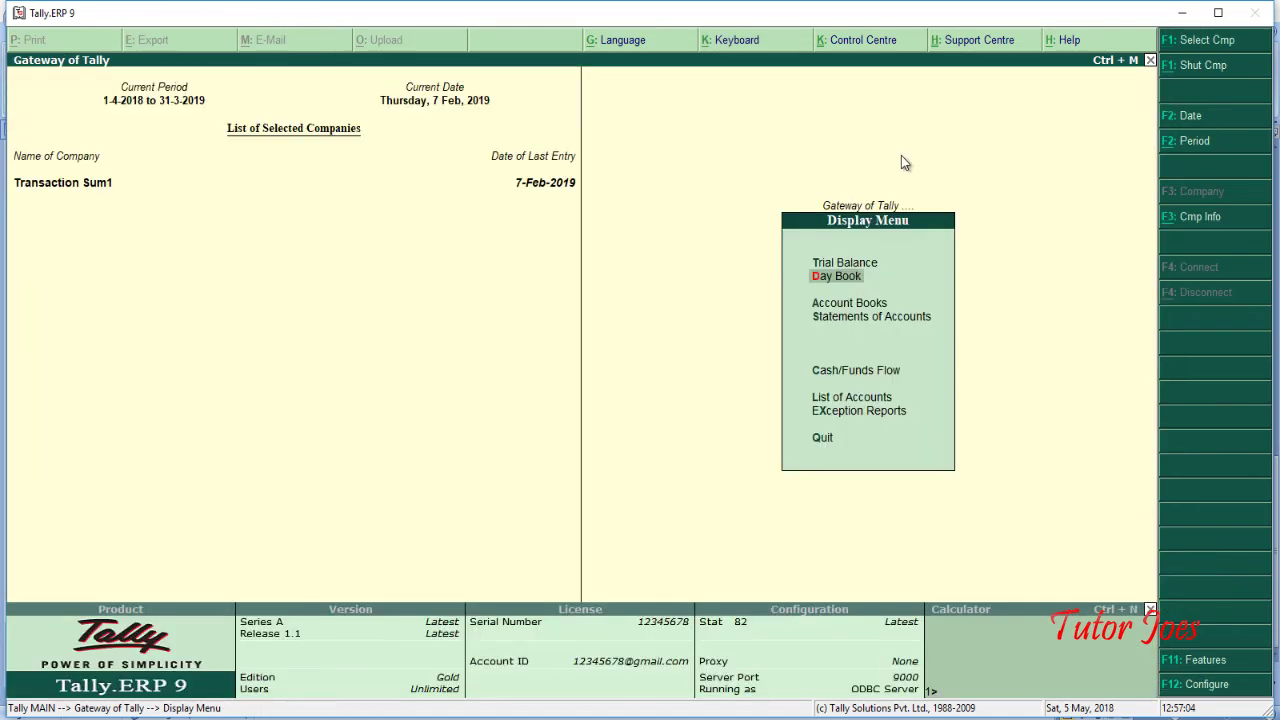
Show the detailed Profit & Loss A/c with gross profit 9,500 and nett profit 35,700
{"action": "key", "text": "Escape"}
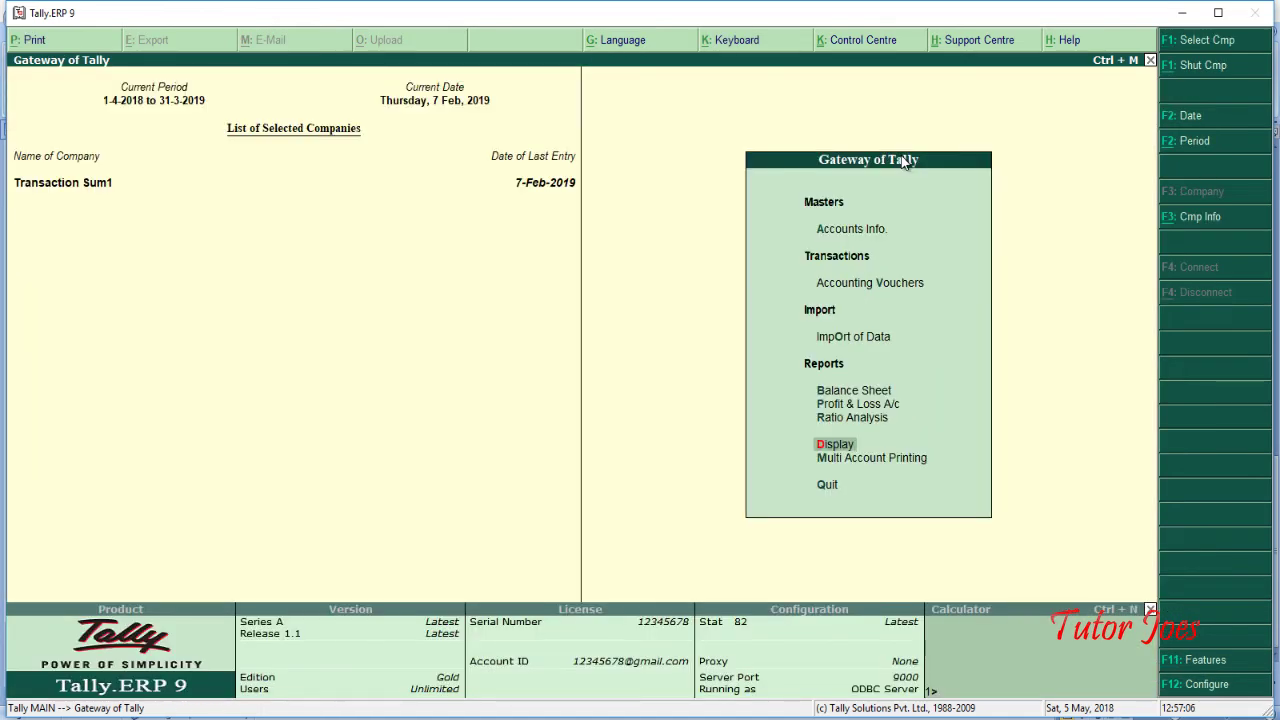
{"action": "key", "text": "Up"}
{"action": "key", "text": "Up"}
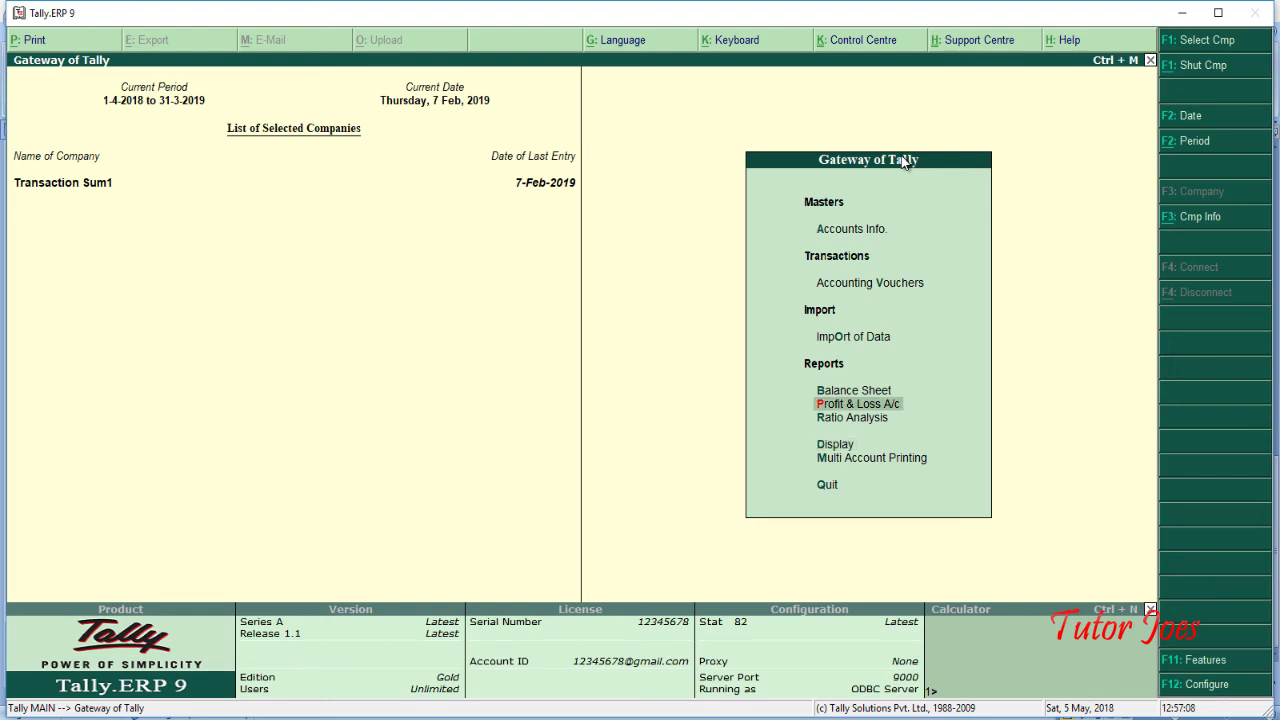
{"action": "key", "text": "Return"}
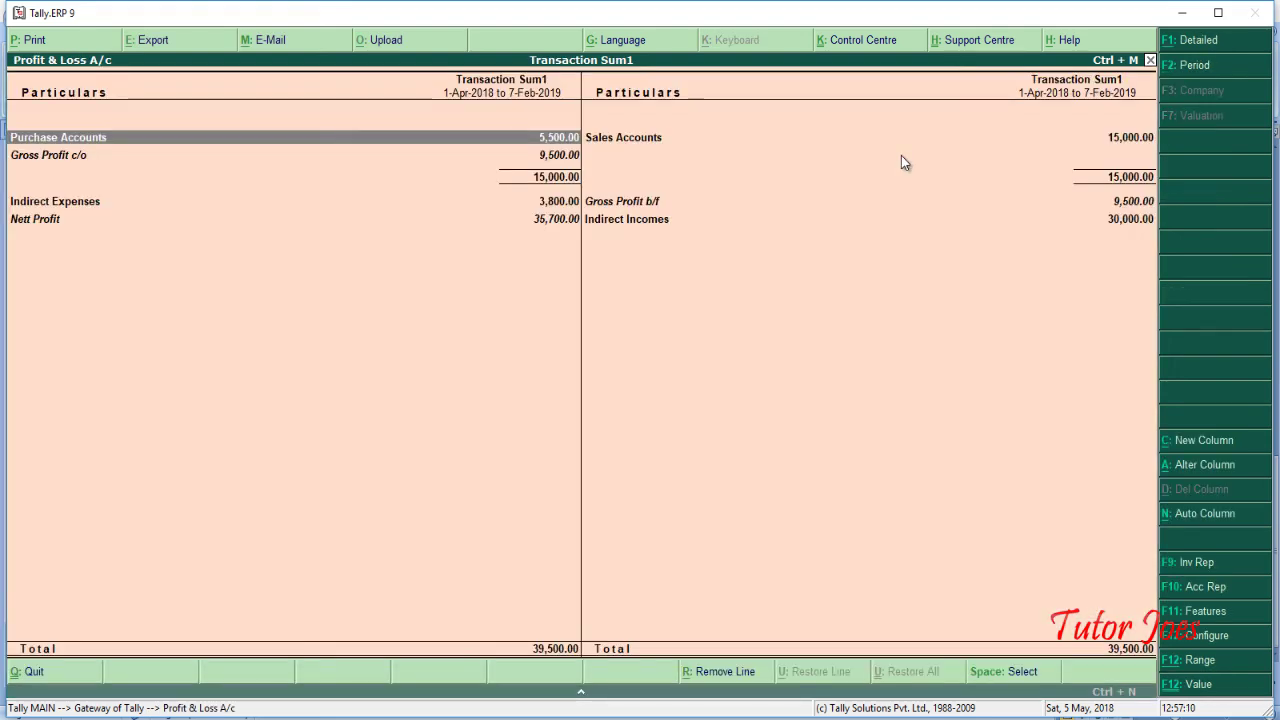
{"action": "key", "text": "alt+F1"}
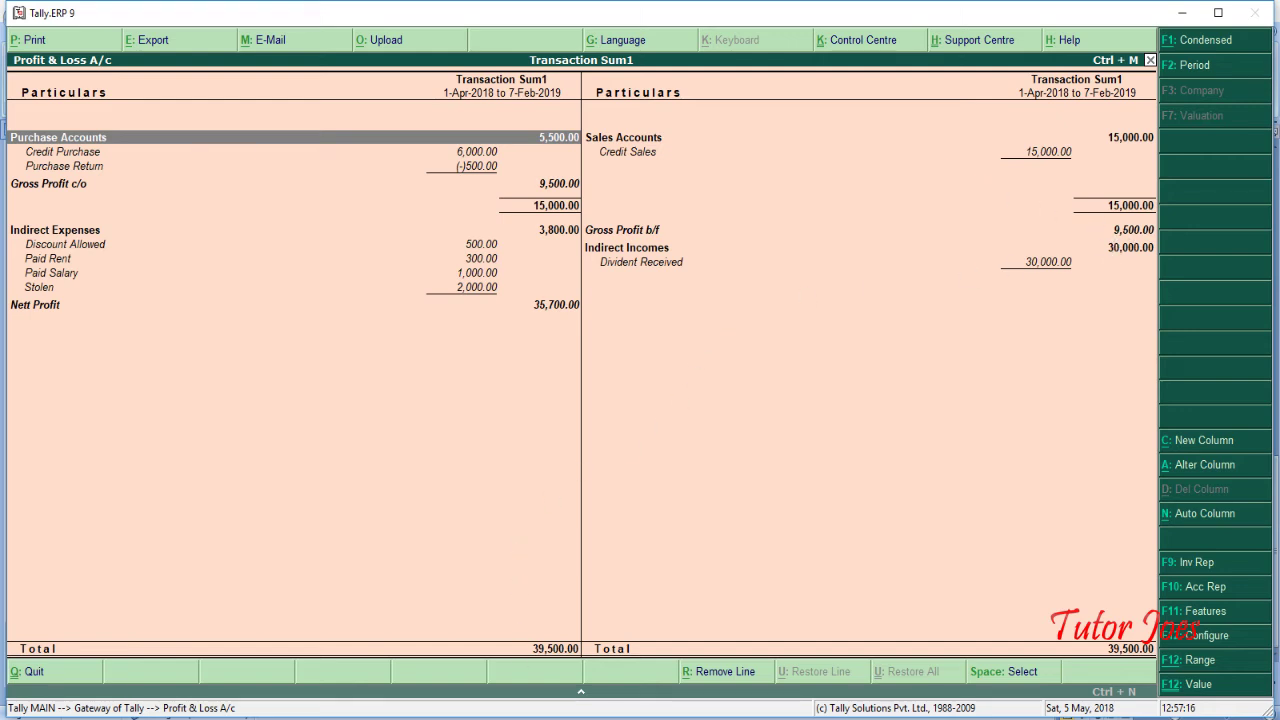
{"action": "key", "text": "alt+Tab"}
Compare Word's Gross profit 9,500 and Net profit 35,700 answers with Tally's Profit & Loss
{"action": "left_click_drag", "start_coordinate": [510, 357], "coordinate": [455, 357]}
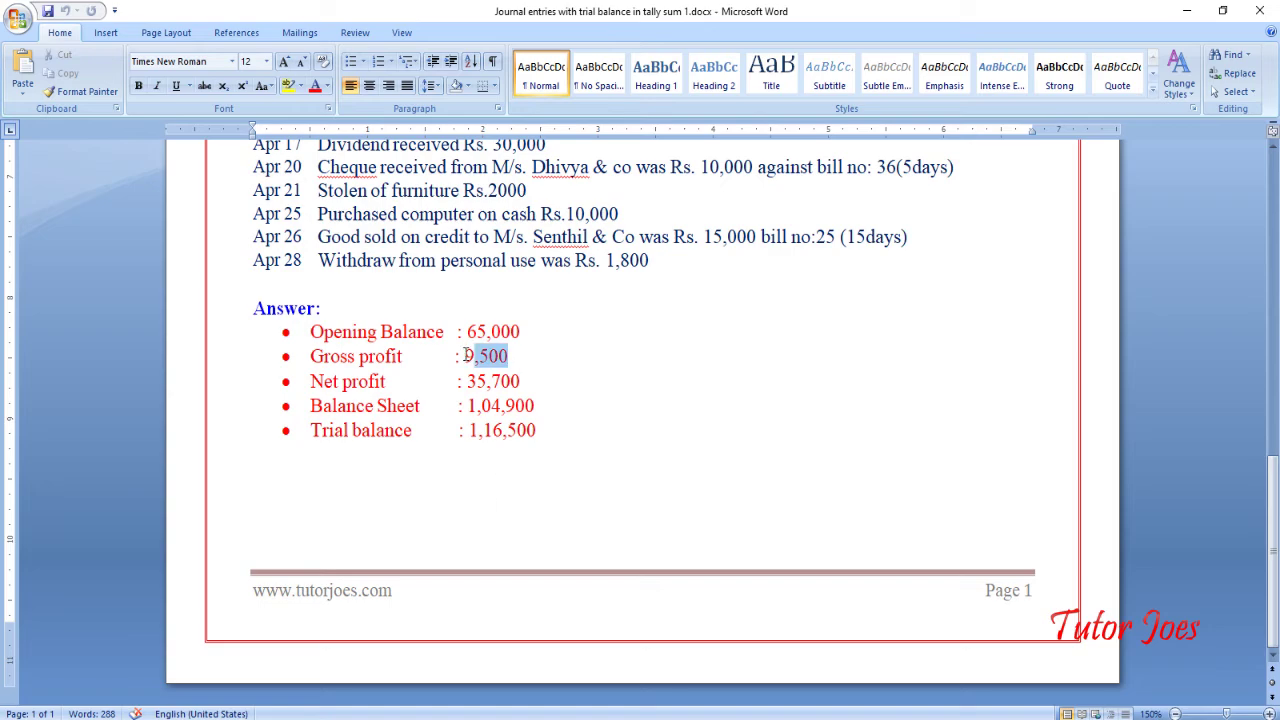
{"action": "key", "text": "alt+Tab"}
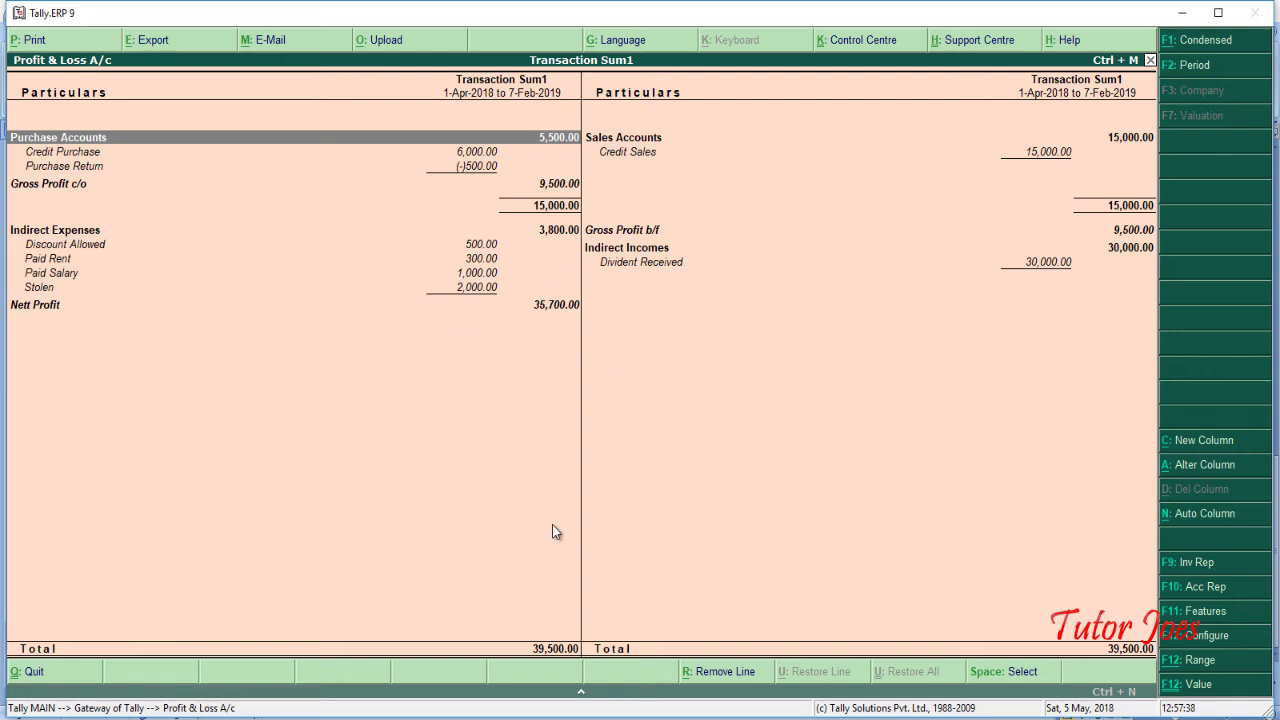
{"action": "key", "text": "alt+Tab"}
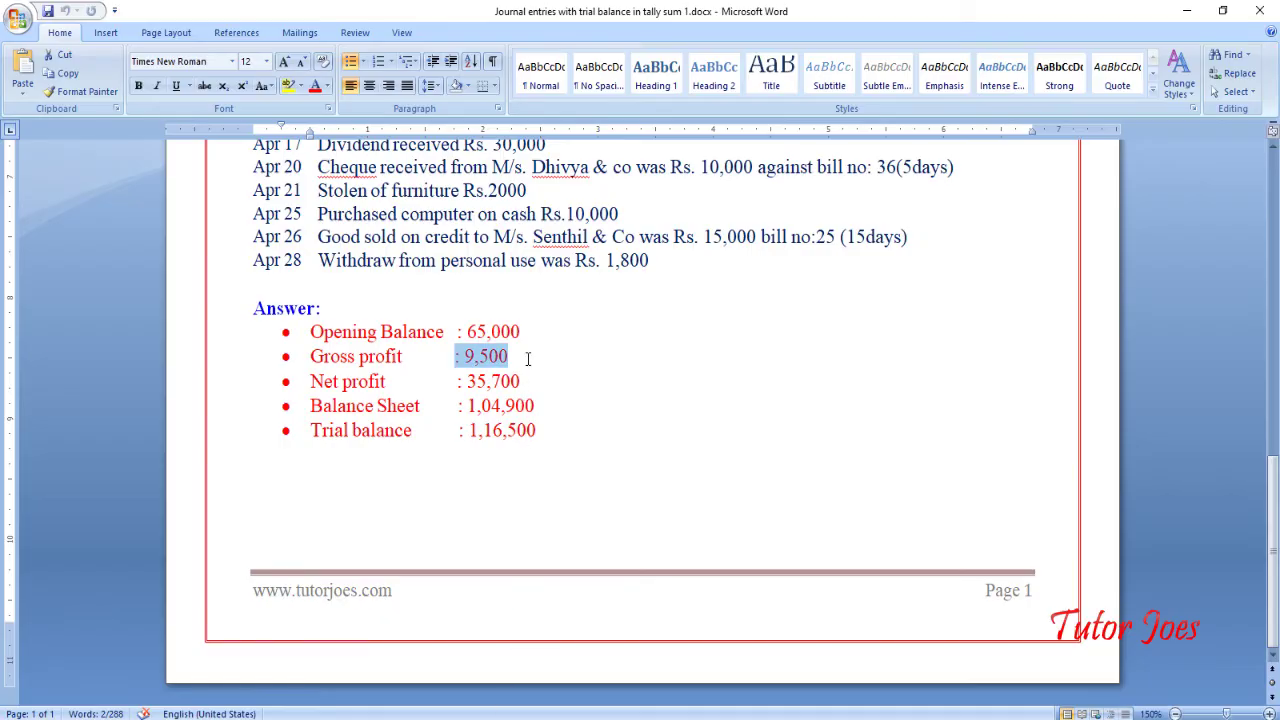
{"action": "left_click_drag", "start_coordinate": [310, 381], "coordinate": [530, 381]}
{"action": "left_click", "coordinate": [547, 390]}
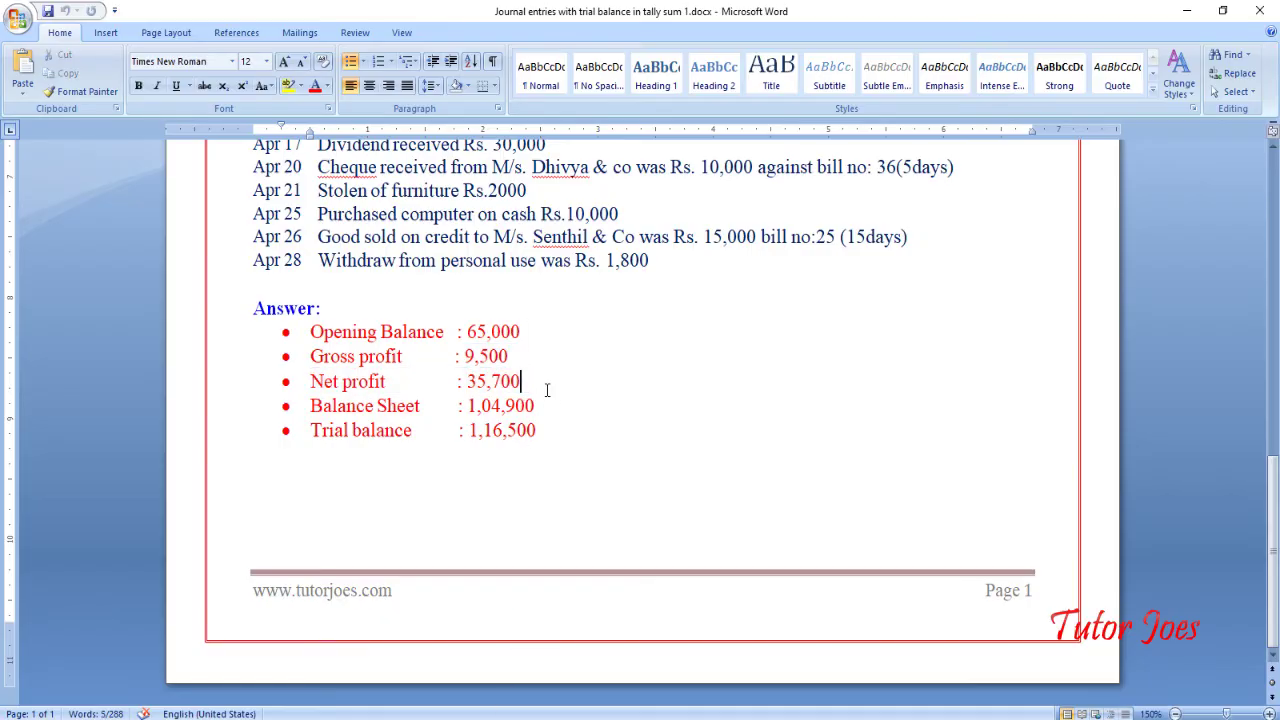
{"action": "key", "text": "alt+Tab"}
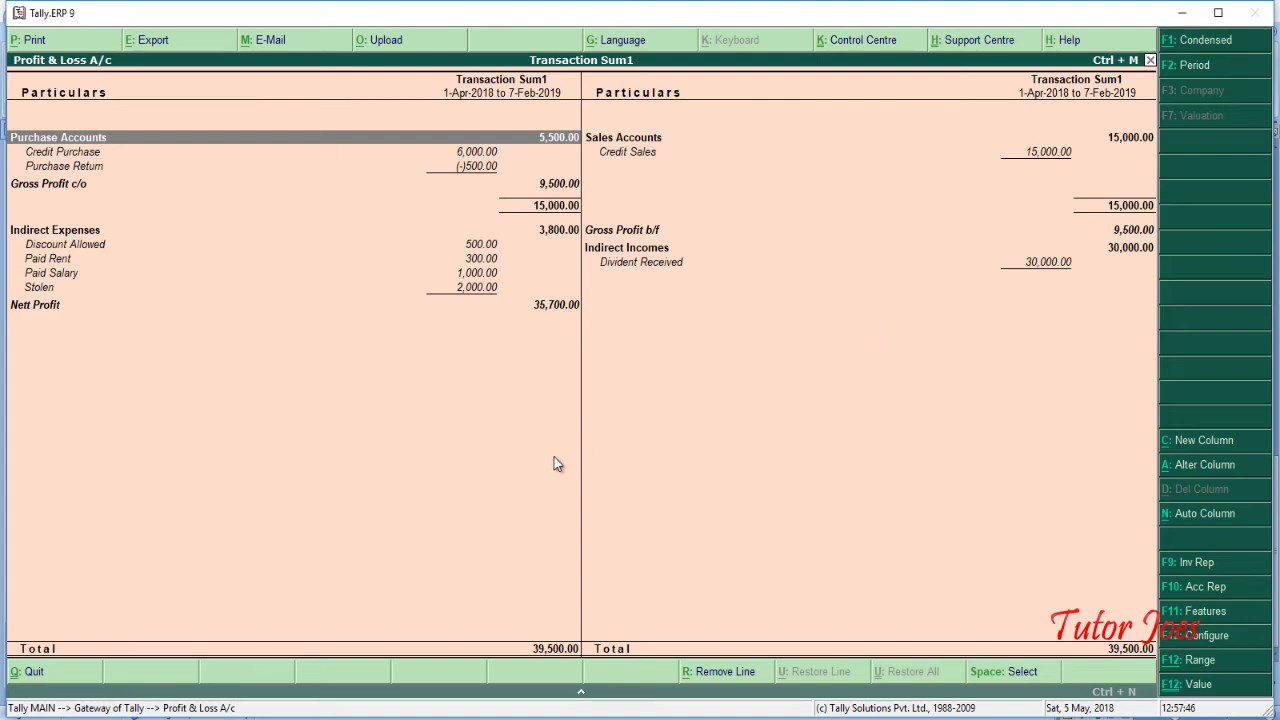
Open the detailed Balance Sheet showing ledger-level amounts
{"action": "key", "text": "Escape"}
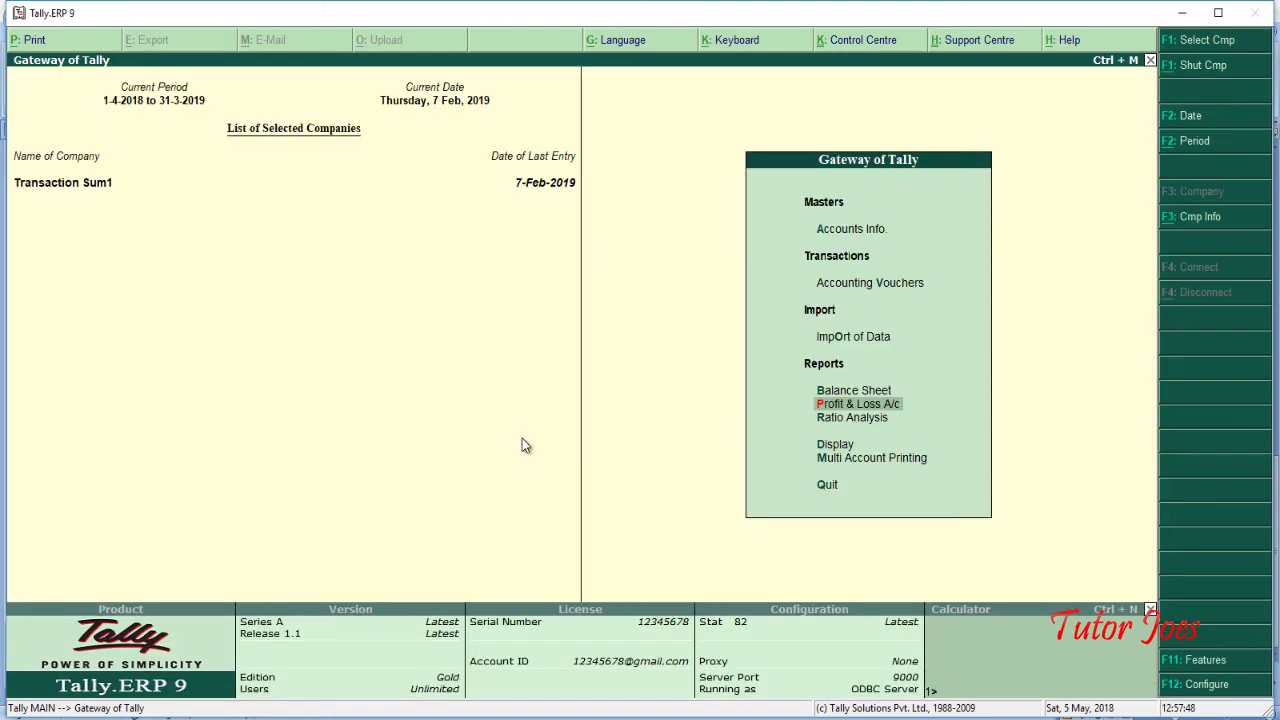
{"action": "key", "text": "Up"}
{"action": "key", "text": "Return"}
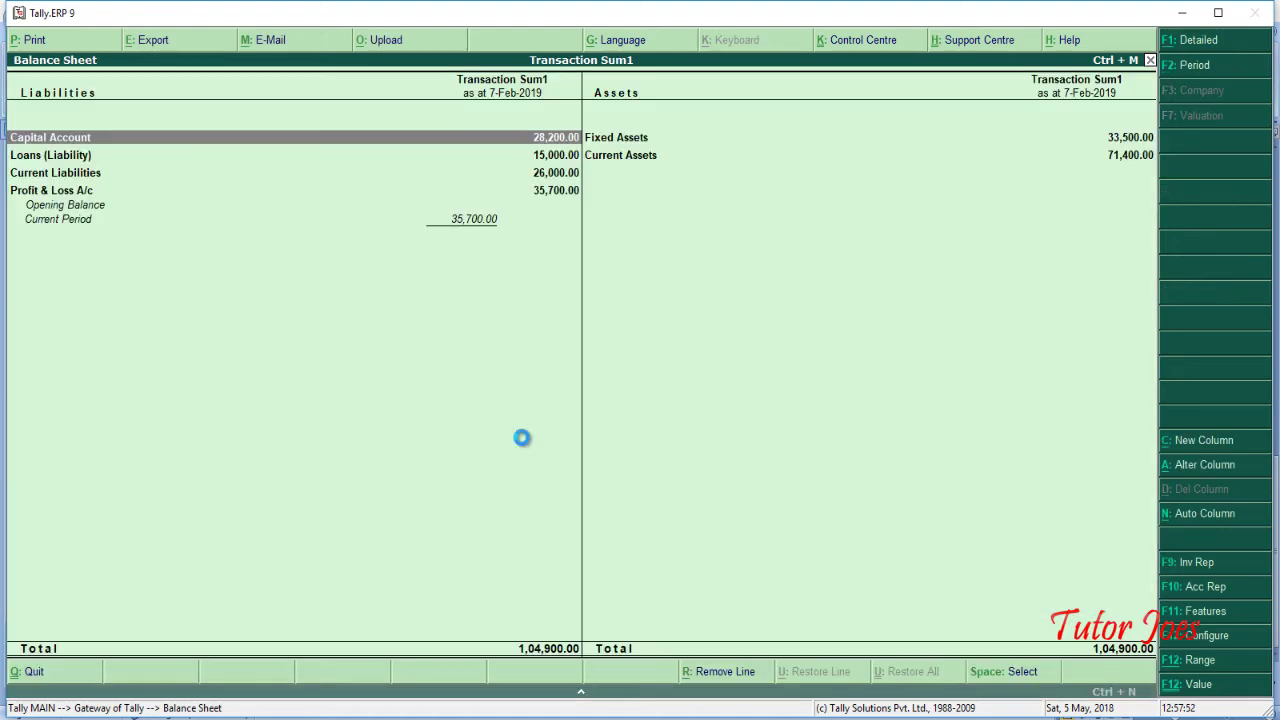
{"action": "key", "text": "alt+F1"}
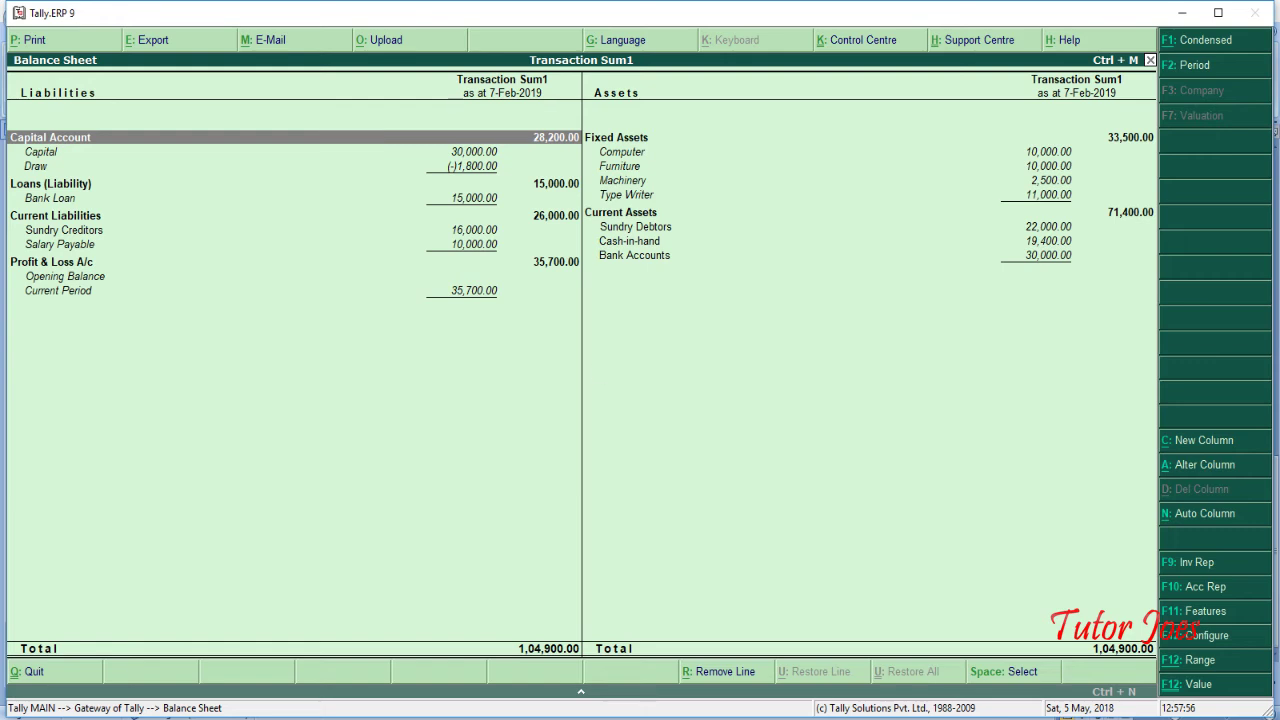
Check the Balance Sheet answer 1,04,900 in Word against Tally's total
{"action": "left_click", "coordinate": [498, 713]}
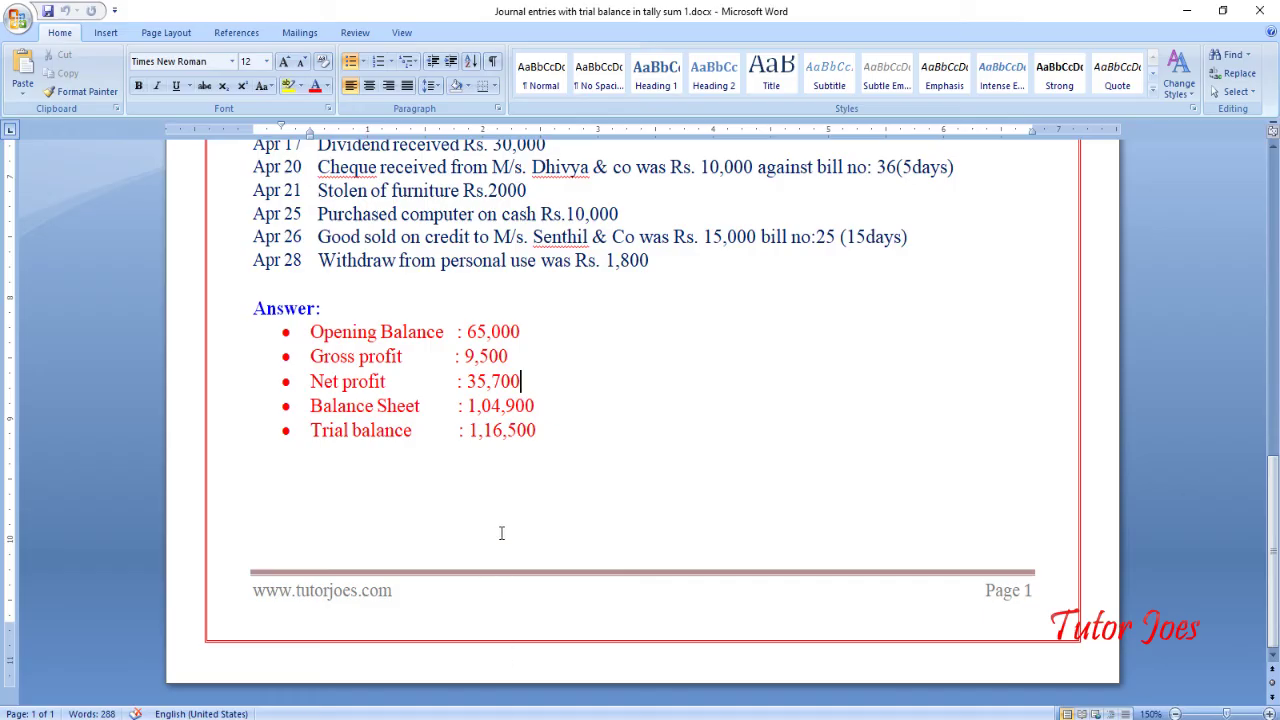
{"action": "double_click", "coordinate": [509, 405]}
{"action": "left_click_drag", "start_coordinate": [535, 405], "coordinate": [468, 406]}
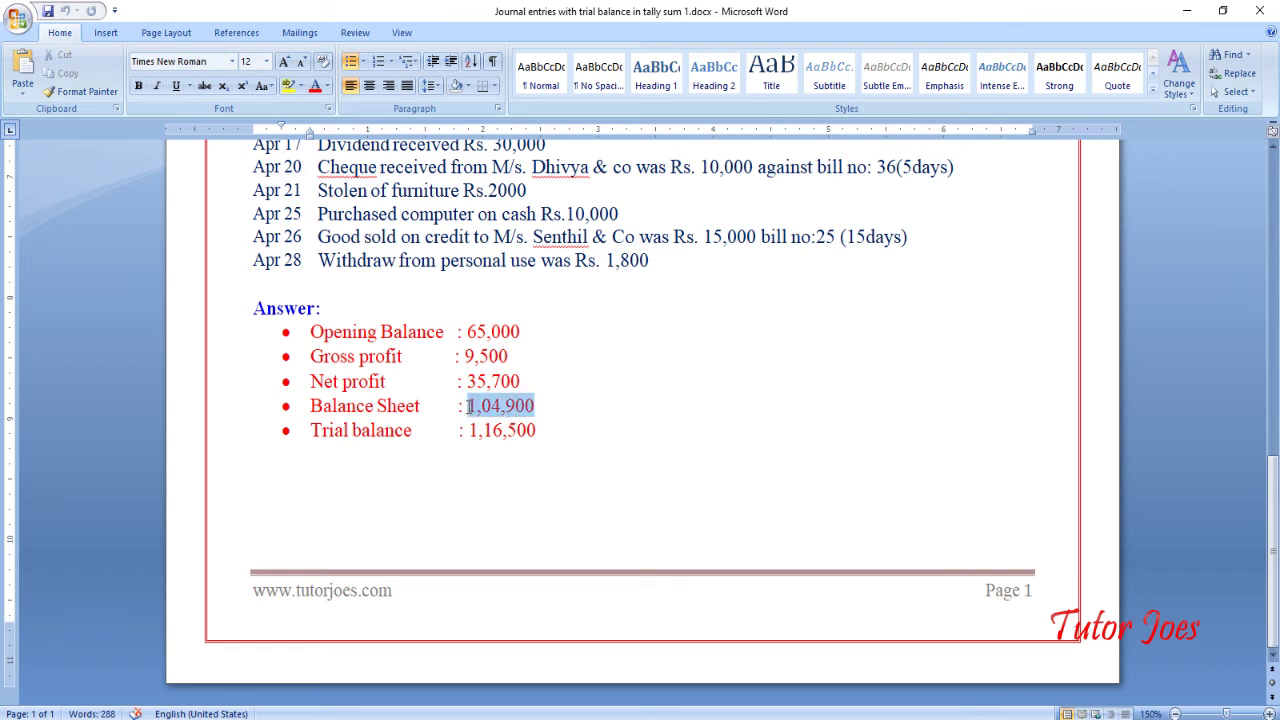
{"action": "left_click", "coordinate": [526, 714]}
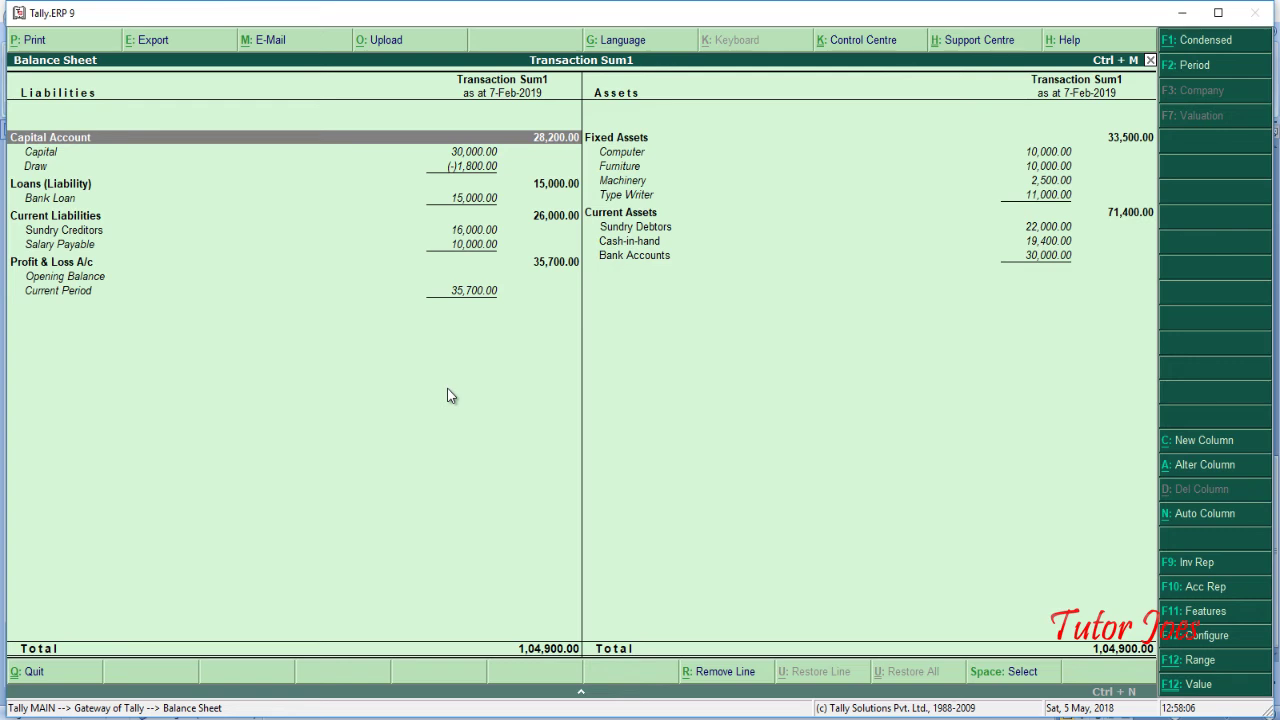
Open the detailed Trial Balance from the Display menu
{"action": "key", "text": "Escape"}
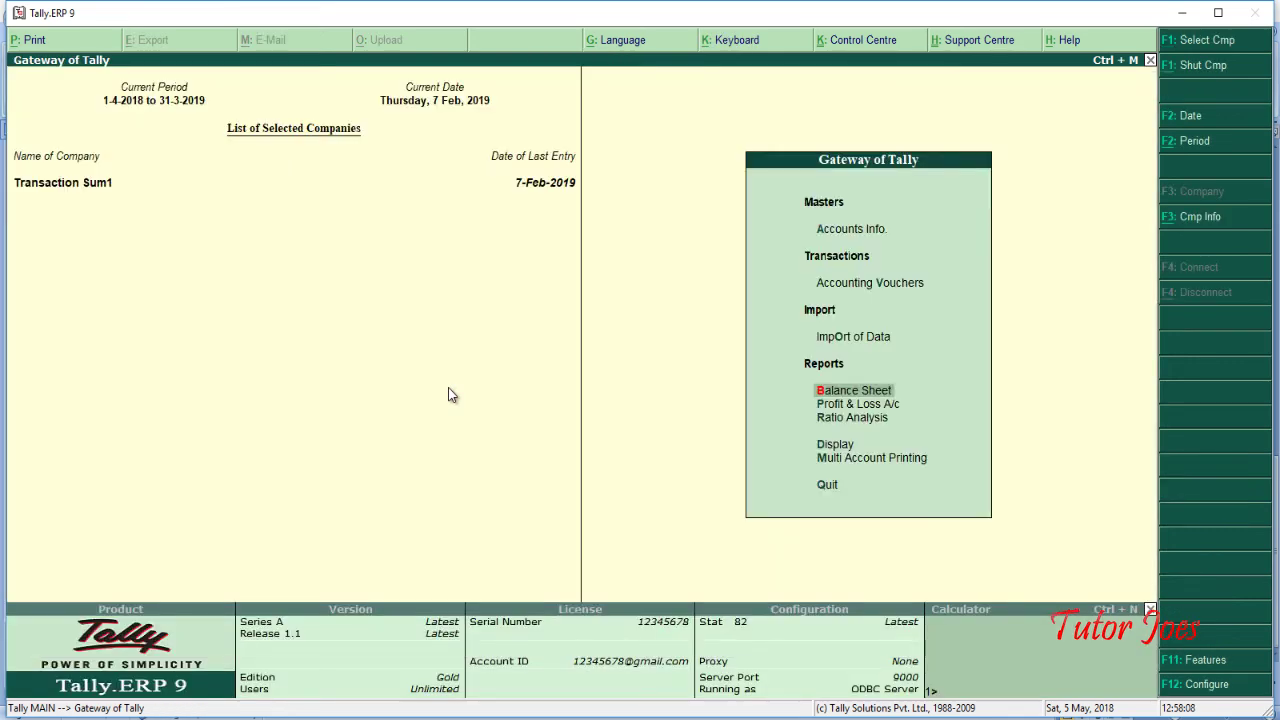
{"action": "key", "text": "Down"}
{"action": "key", "text": "Down"}
{"action": "key", "text": "Down"}
{"action": "key", "text": "Return"}
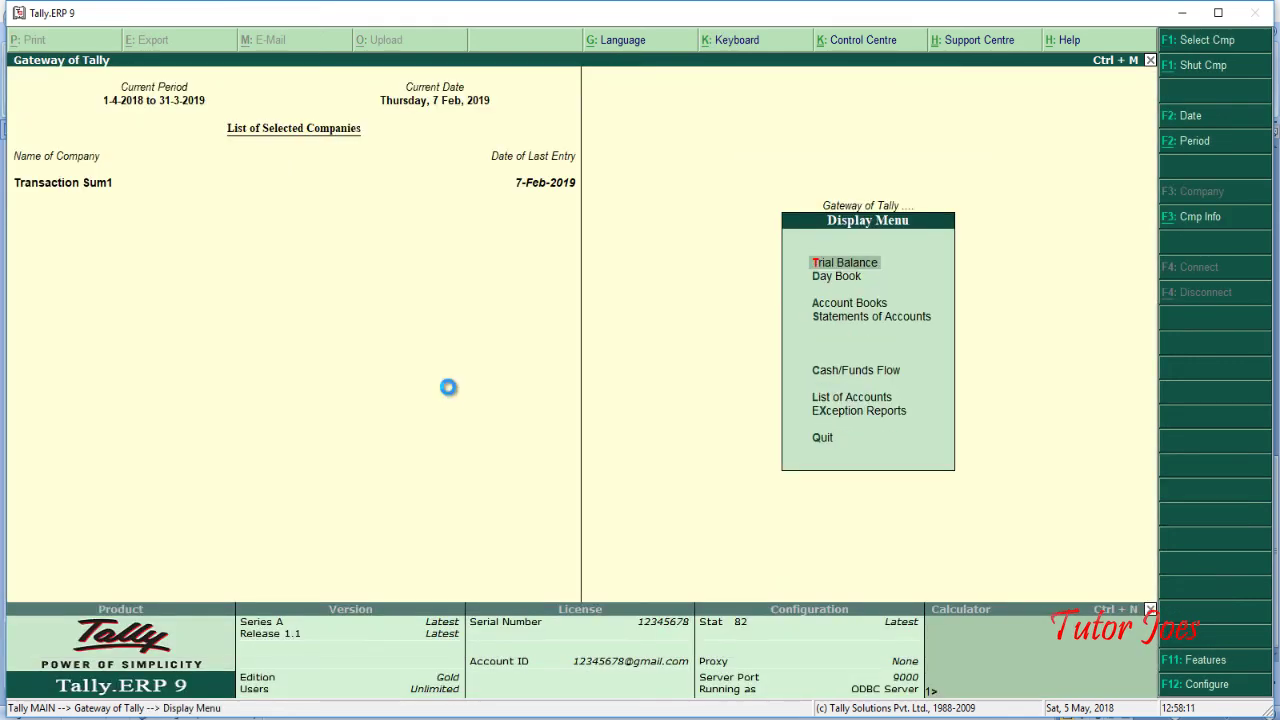
{"action": "key", "text": "Return"}
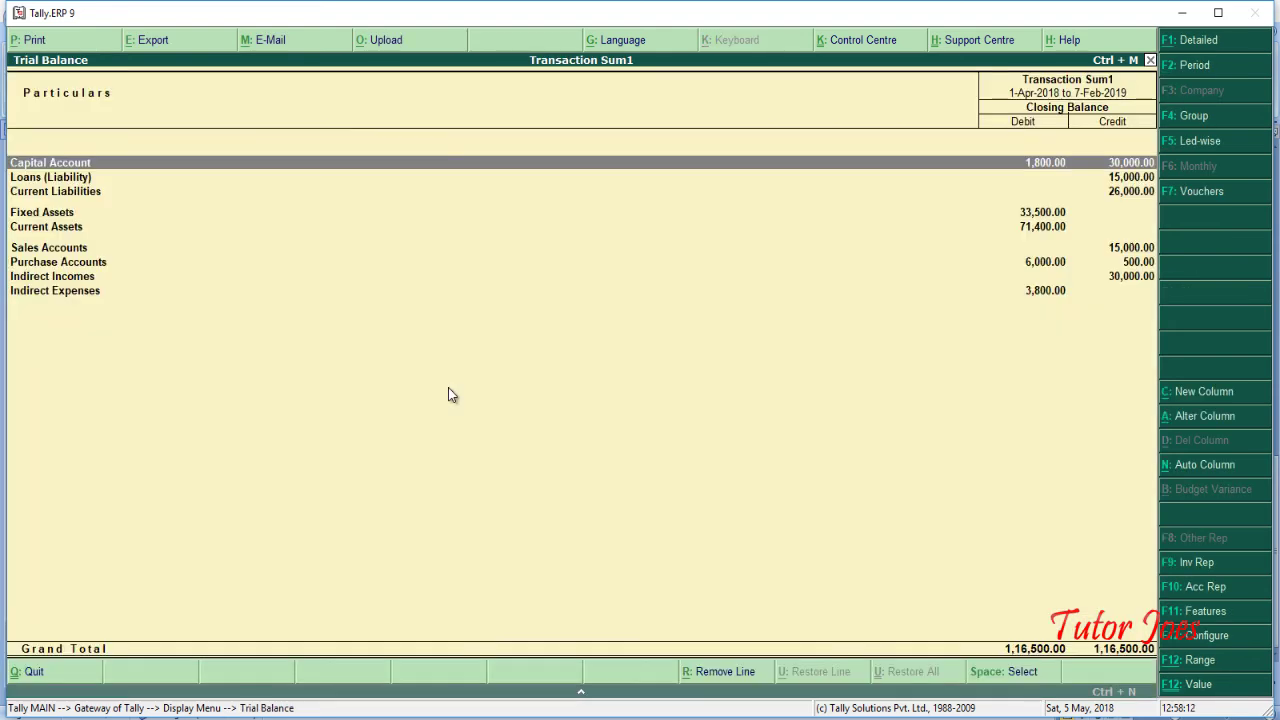
{"action": "key", "text": "alt+F1"}
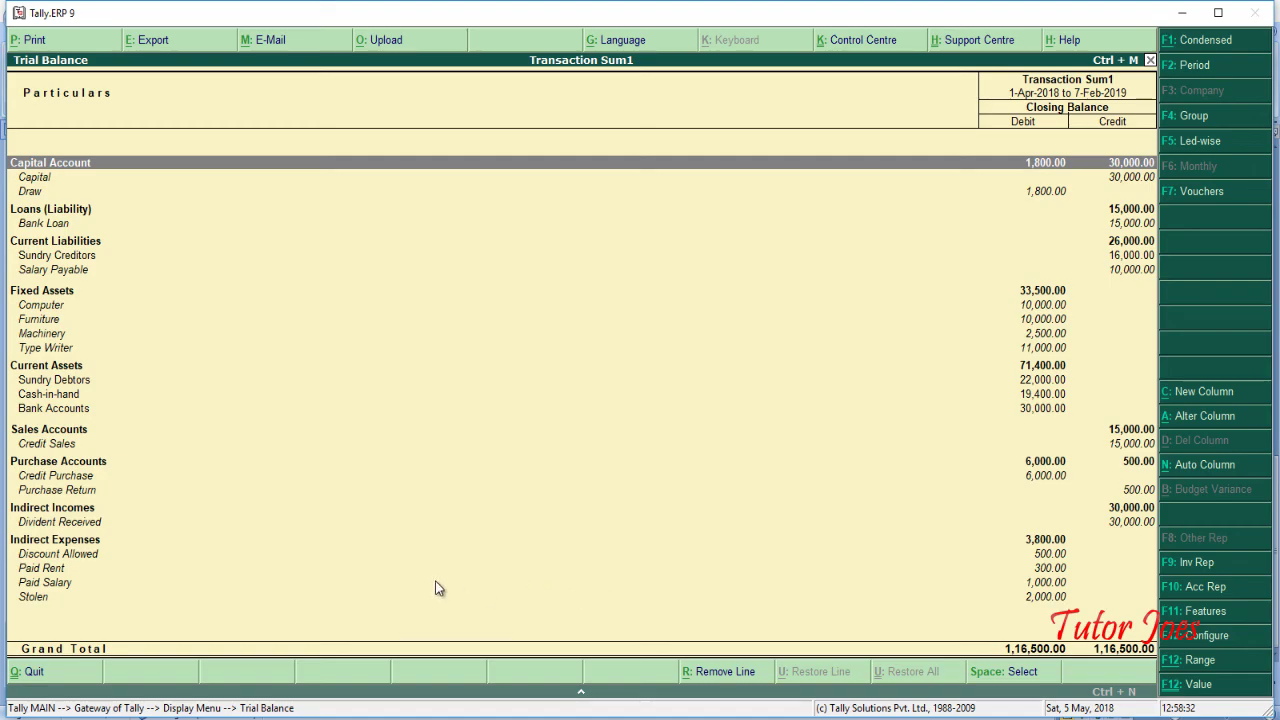
Check the Trial balance answer 1,16,500 in Word against Tally's grand total
{"action": "left_click", "coordinate": [435, 716]}
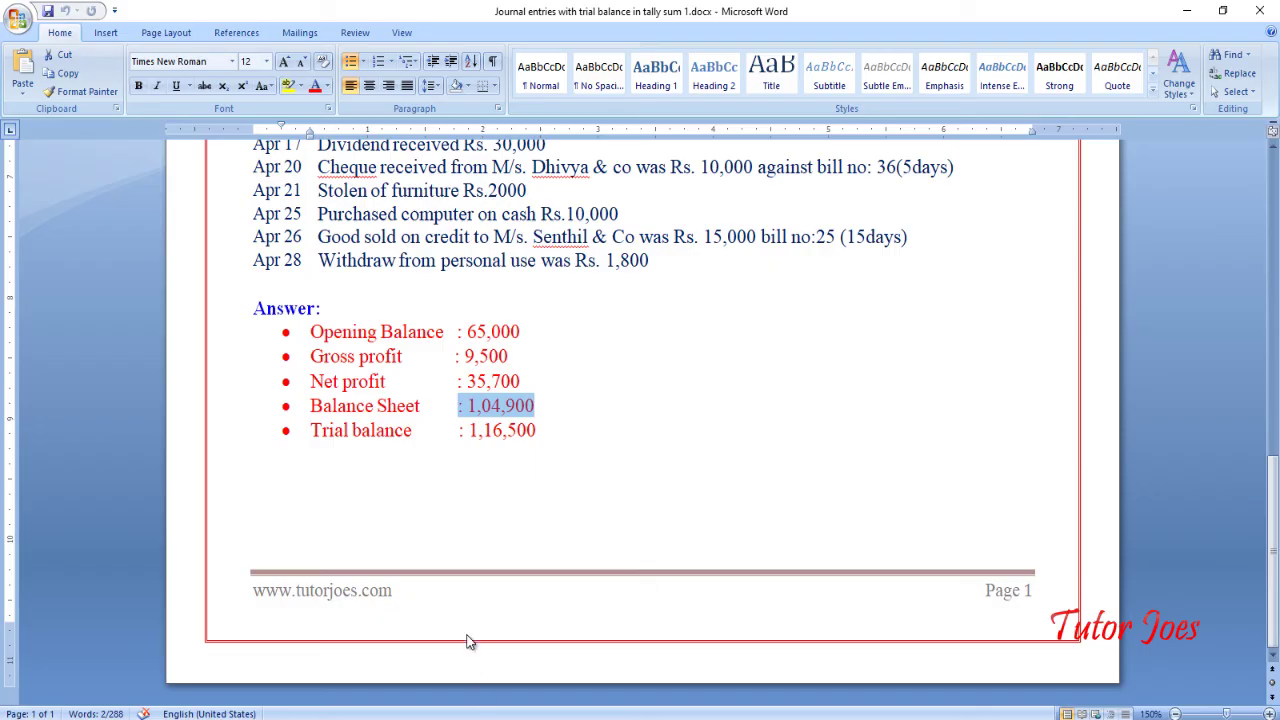
{"action": "left_click_drag", "start_coordinate": [459, 430], "coordinate": [545, 430]}
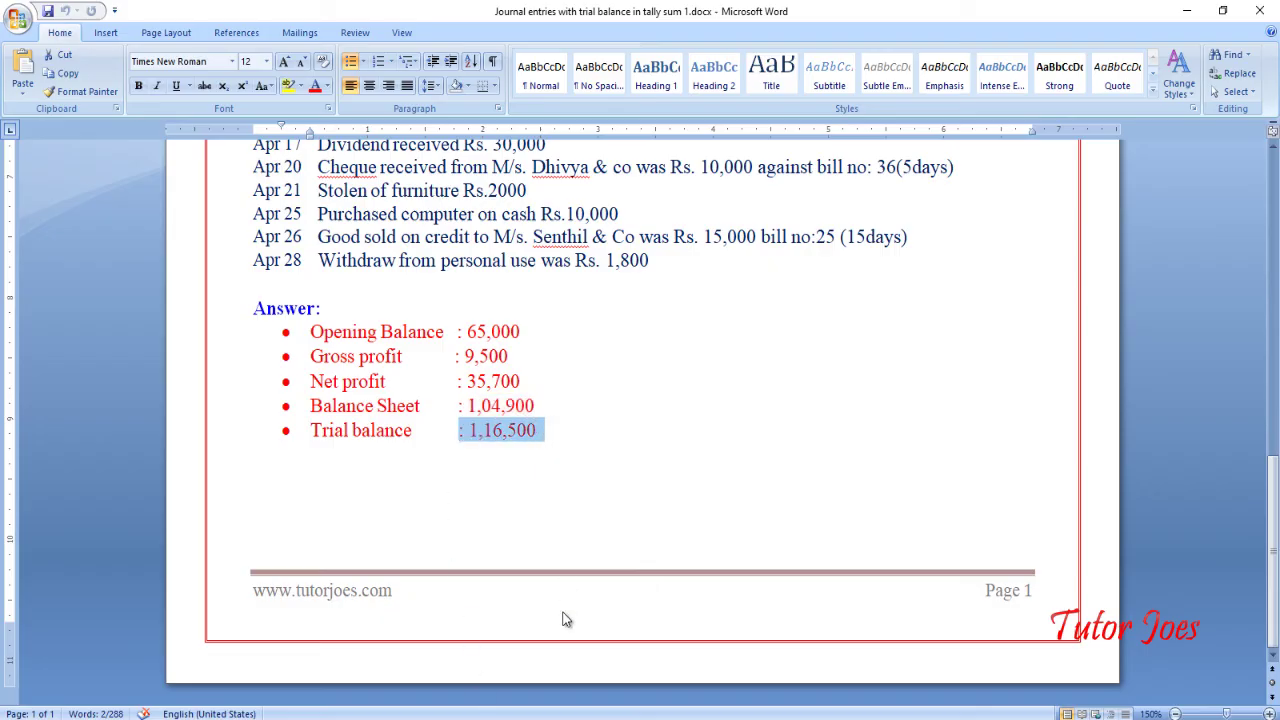
{"action": "left_click", "coordinate": [435, 716]}
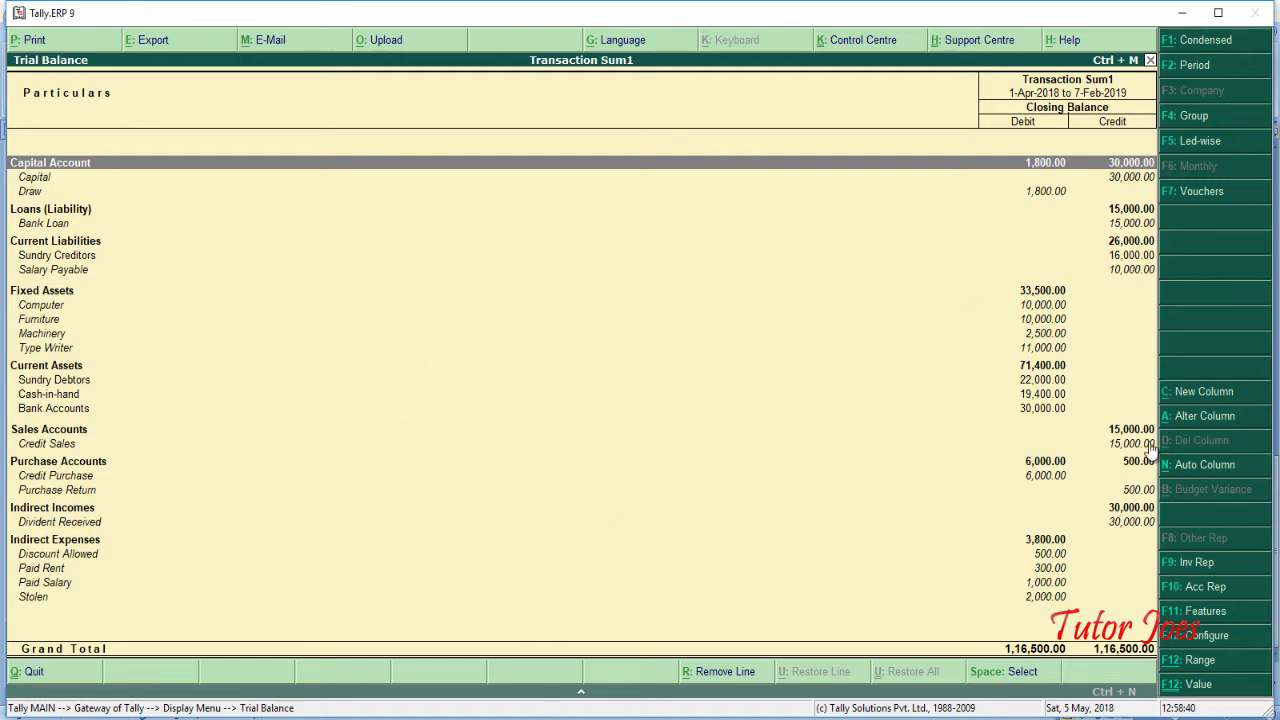
Close the Trial Balance and return to the Gateway of Tally
{"action": "key", "text": "Escape"}
{"action": "key", "text": "Escape"}
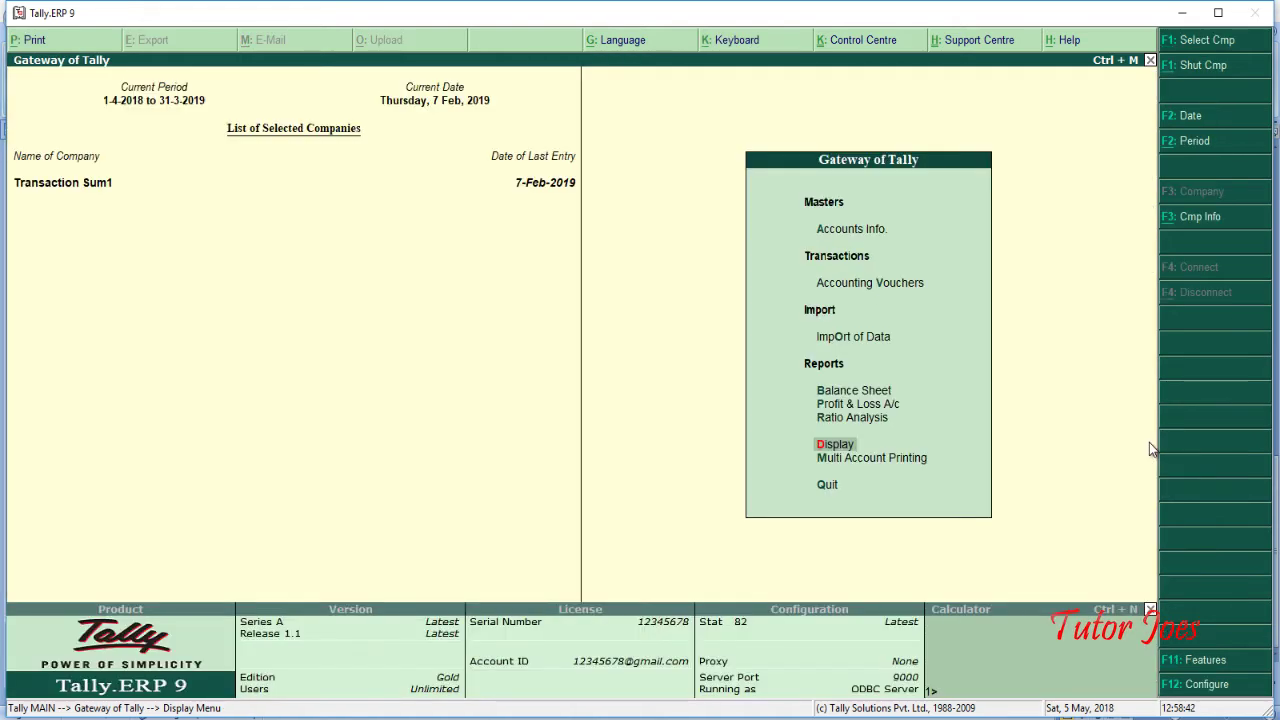